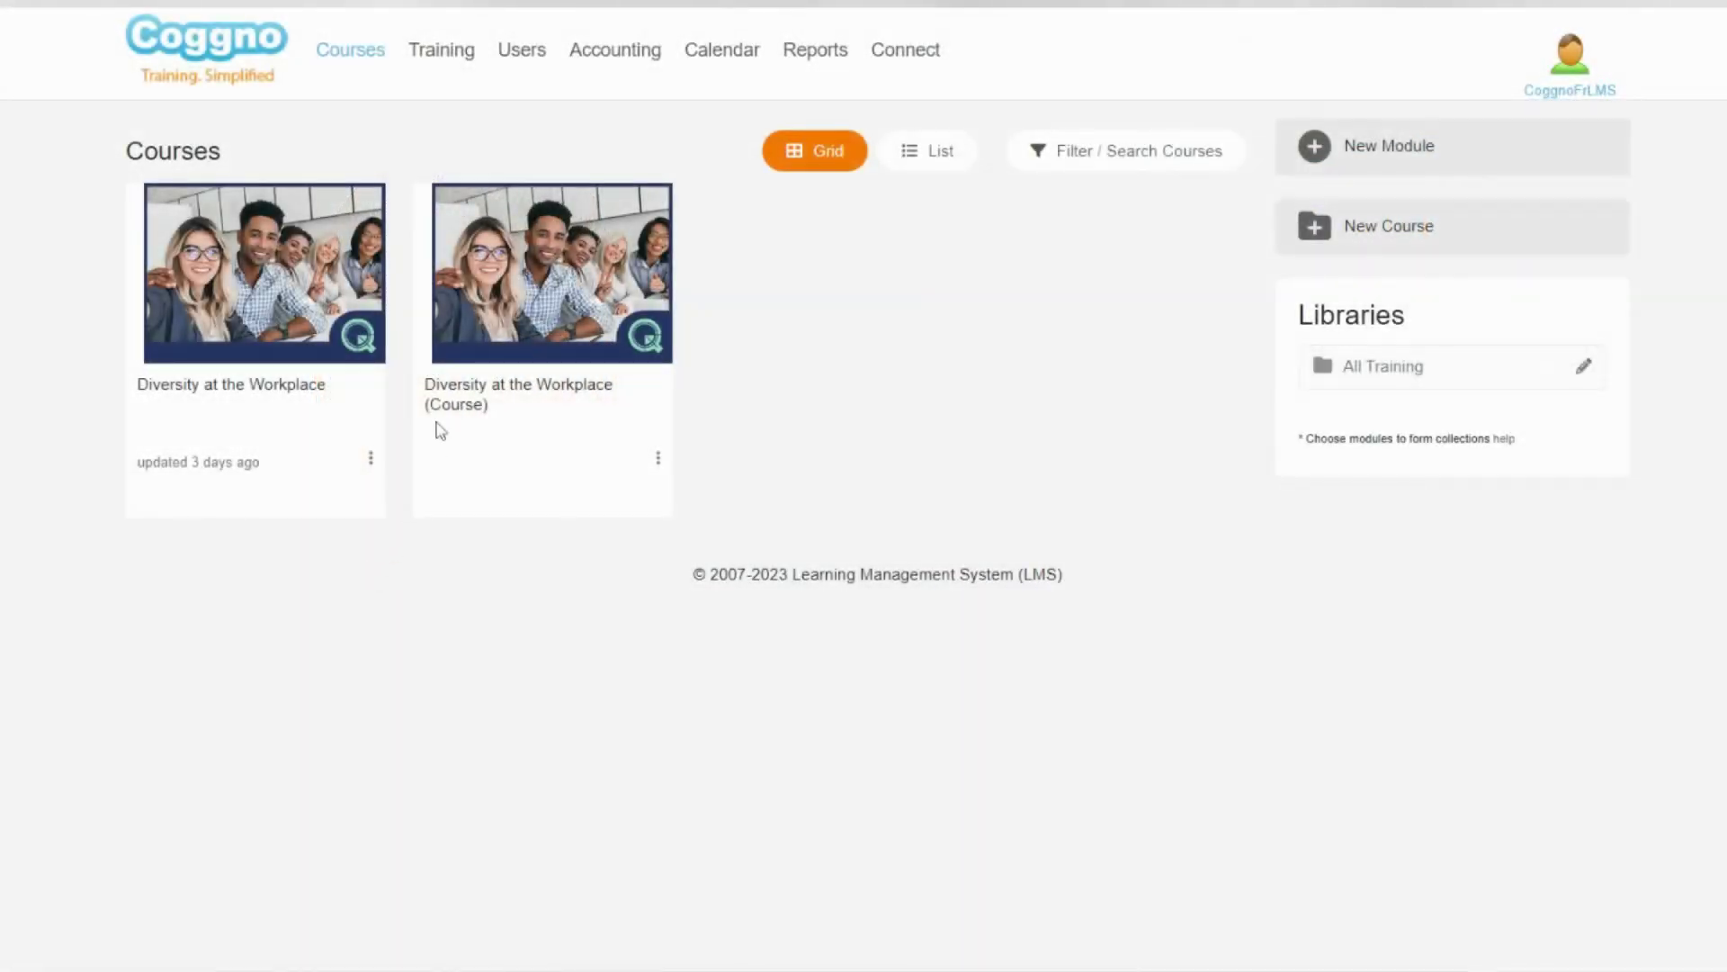
# Go to Users and view the Create New User form, then return to the Groups list.
pyautogui.click(522, 51)
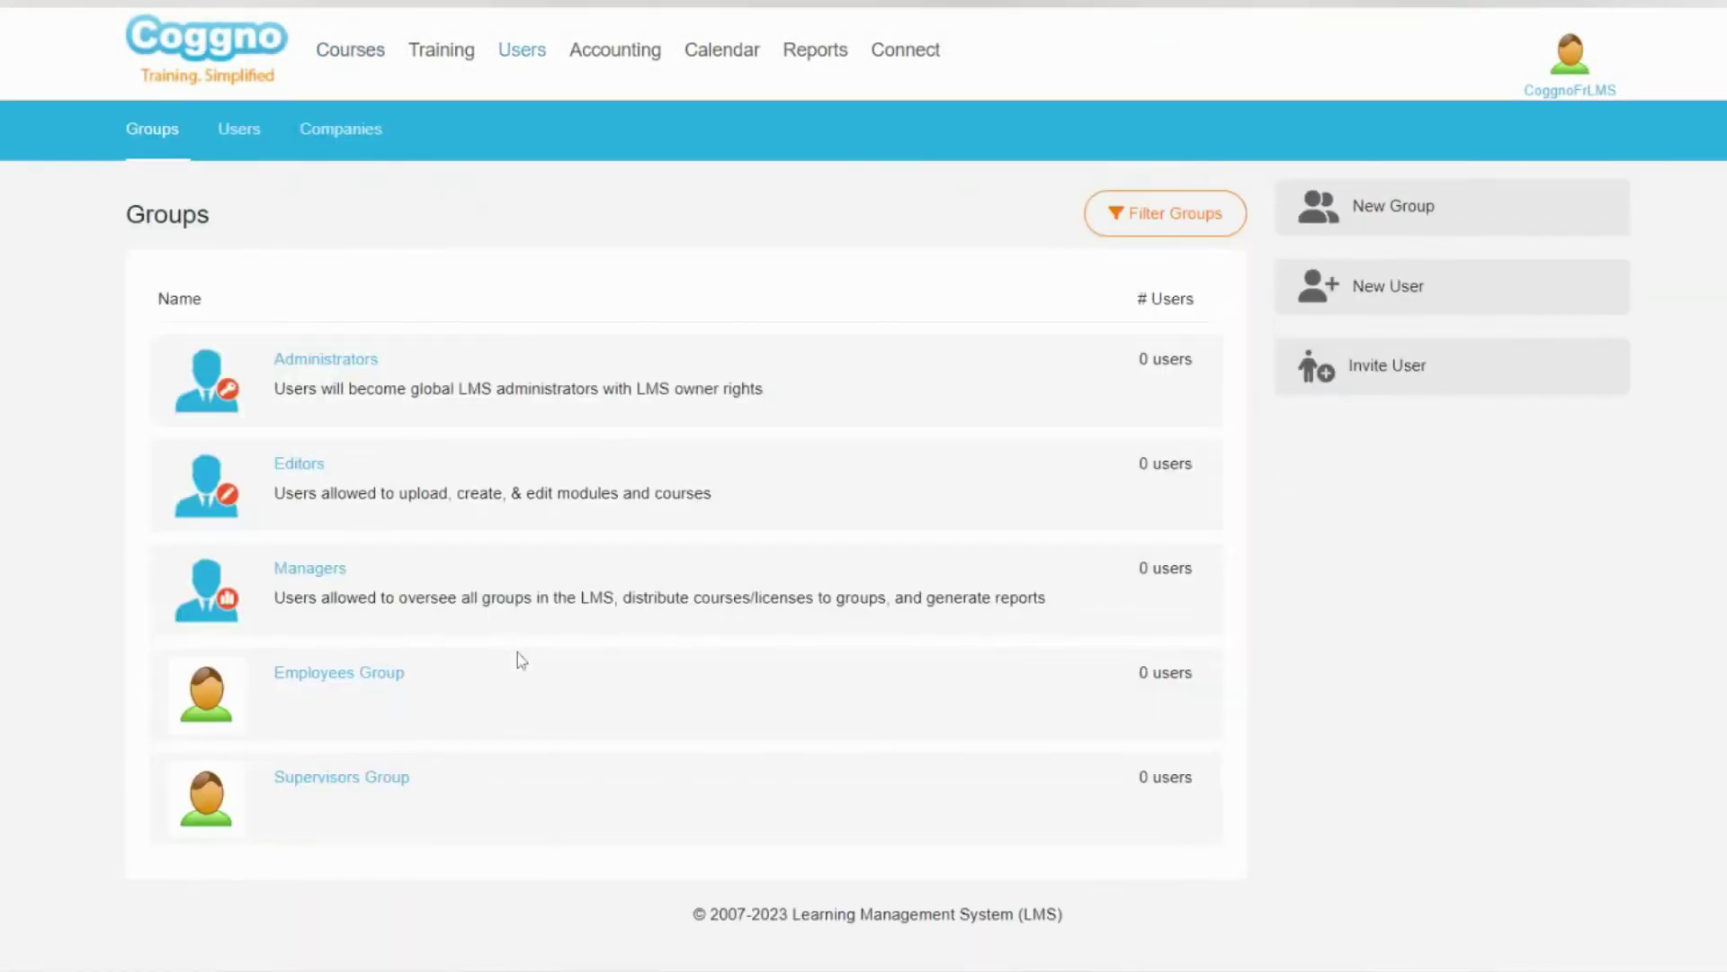
pyautogui.click(1387, 284)
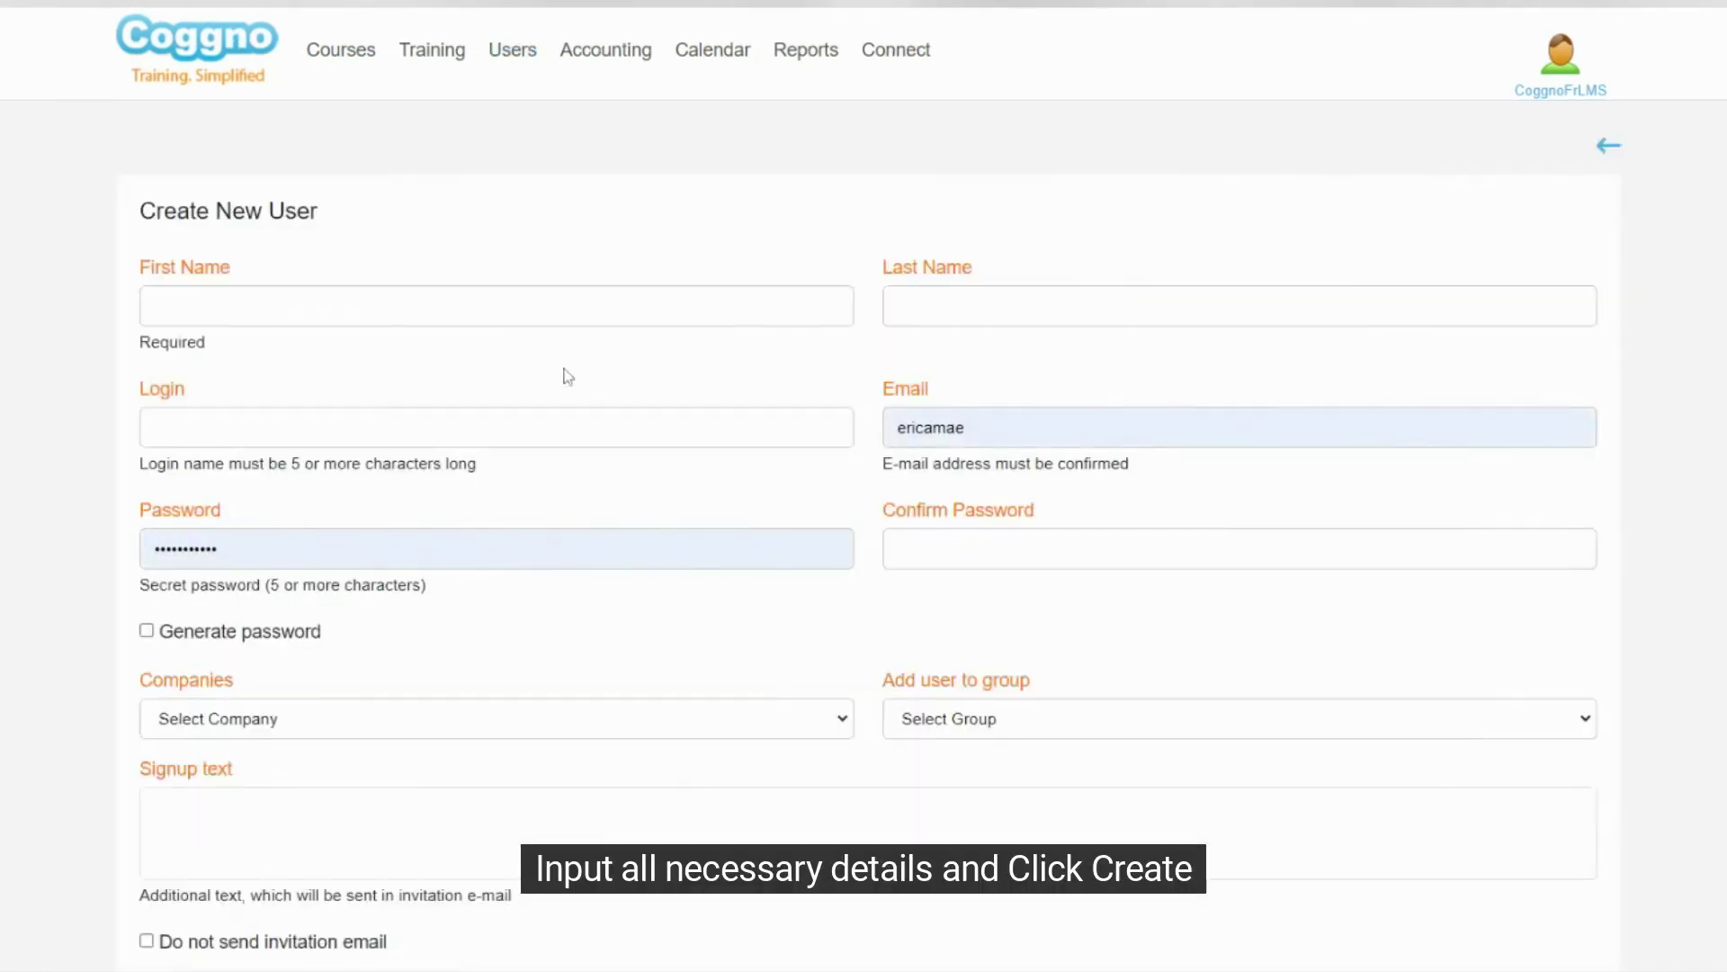
pyautogui.scroll(-3, 990, 776)
pyautogui.scroll(-2, 1066, 770)
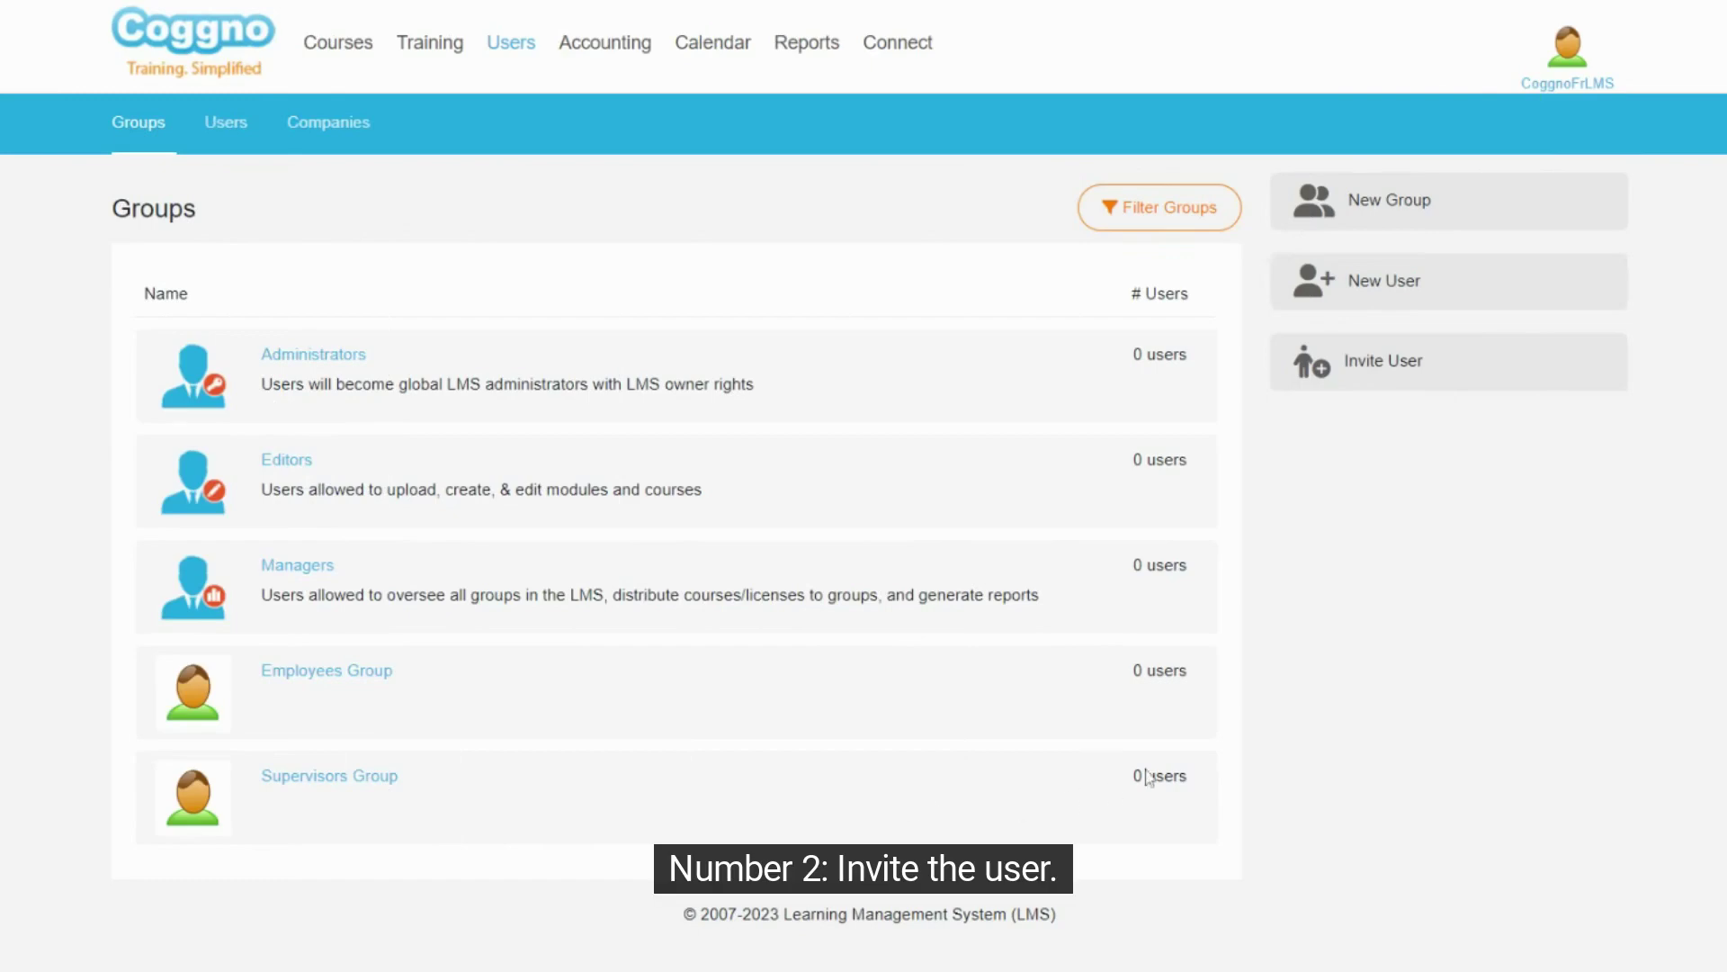
pyautogui.click(1394, 384)
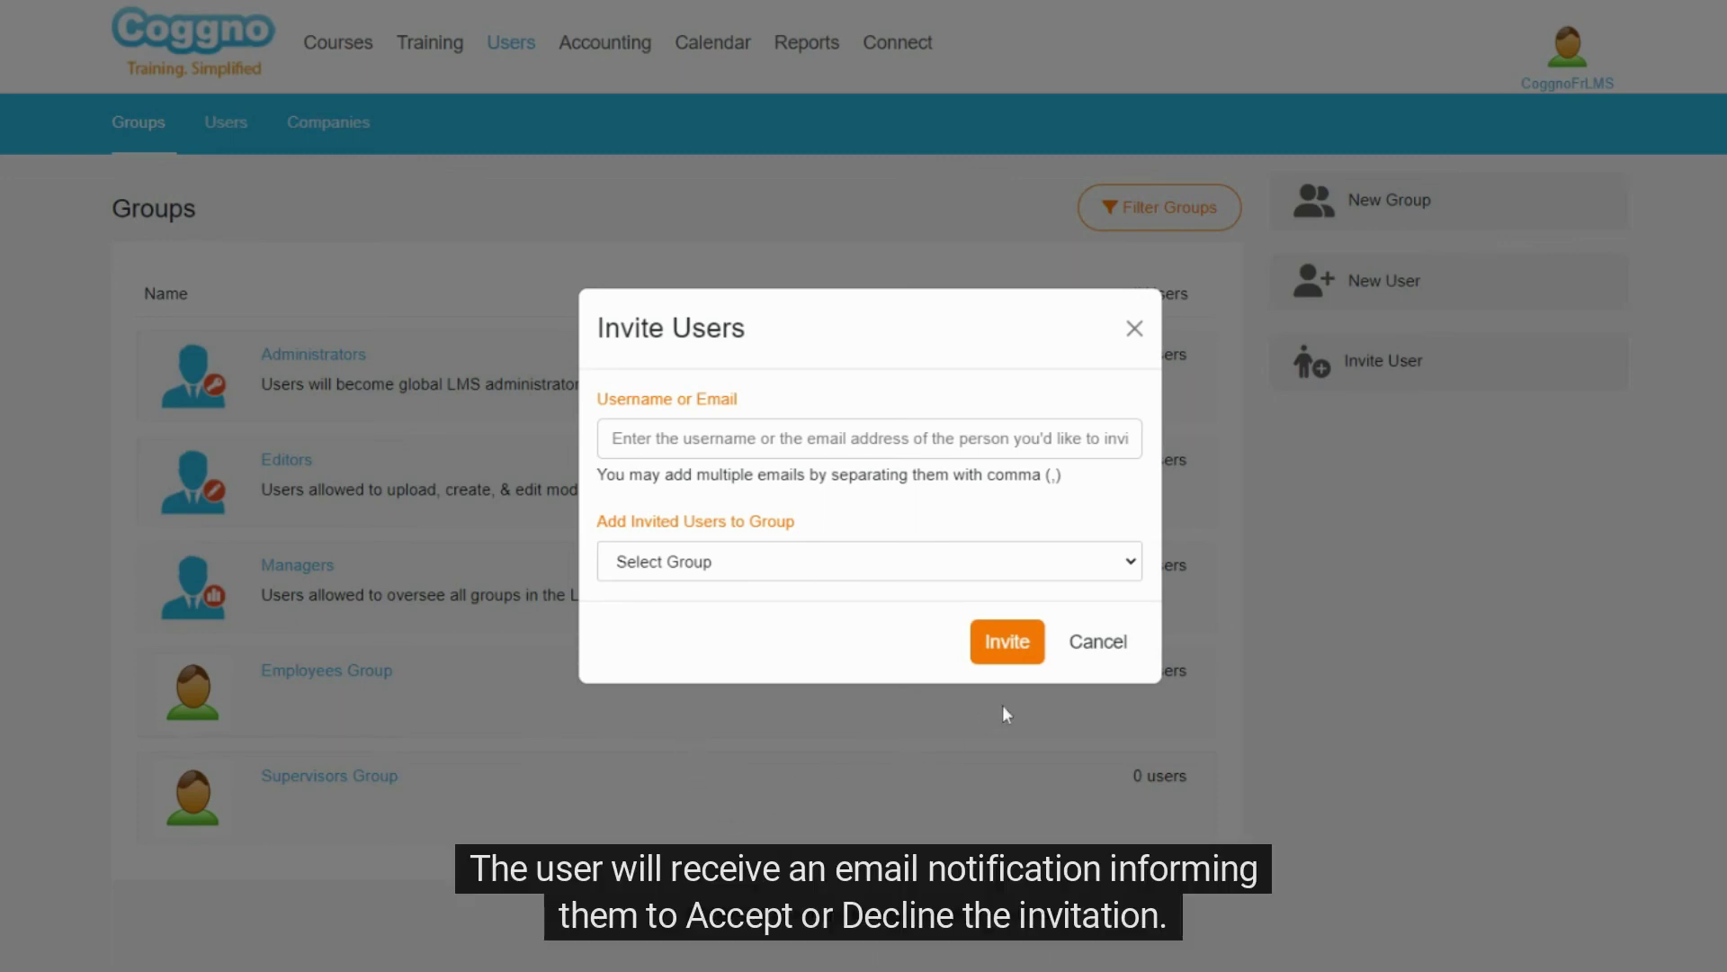
pyautogui.press('Down')
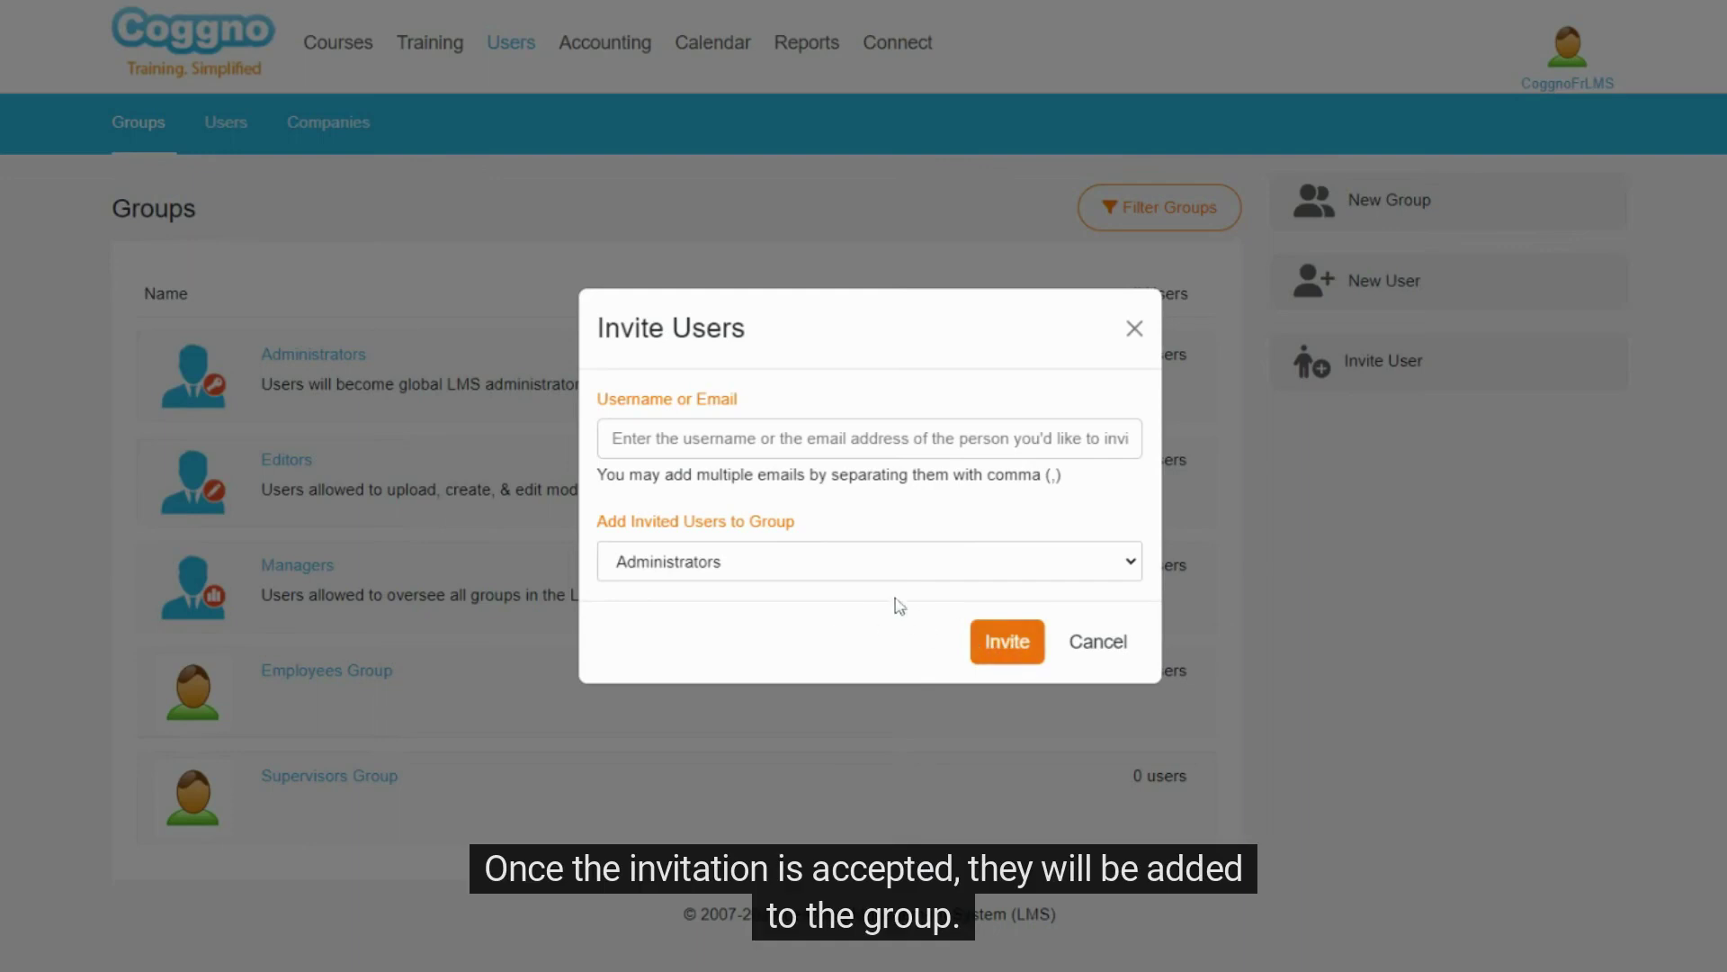
pyautogui.press('Down')
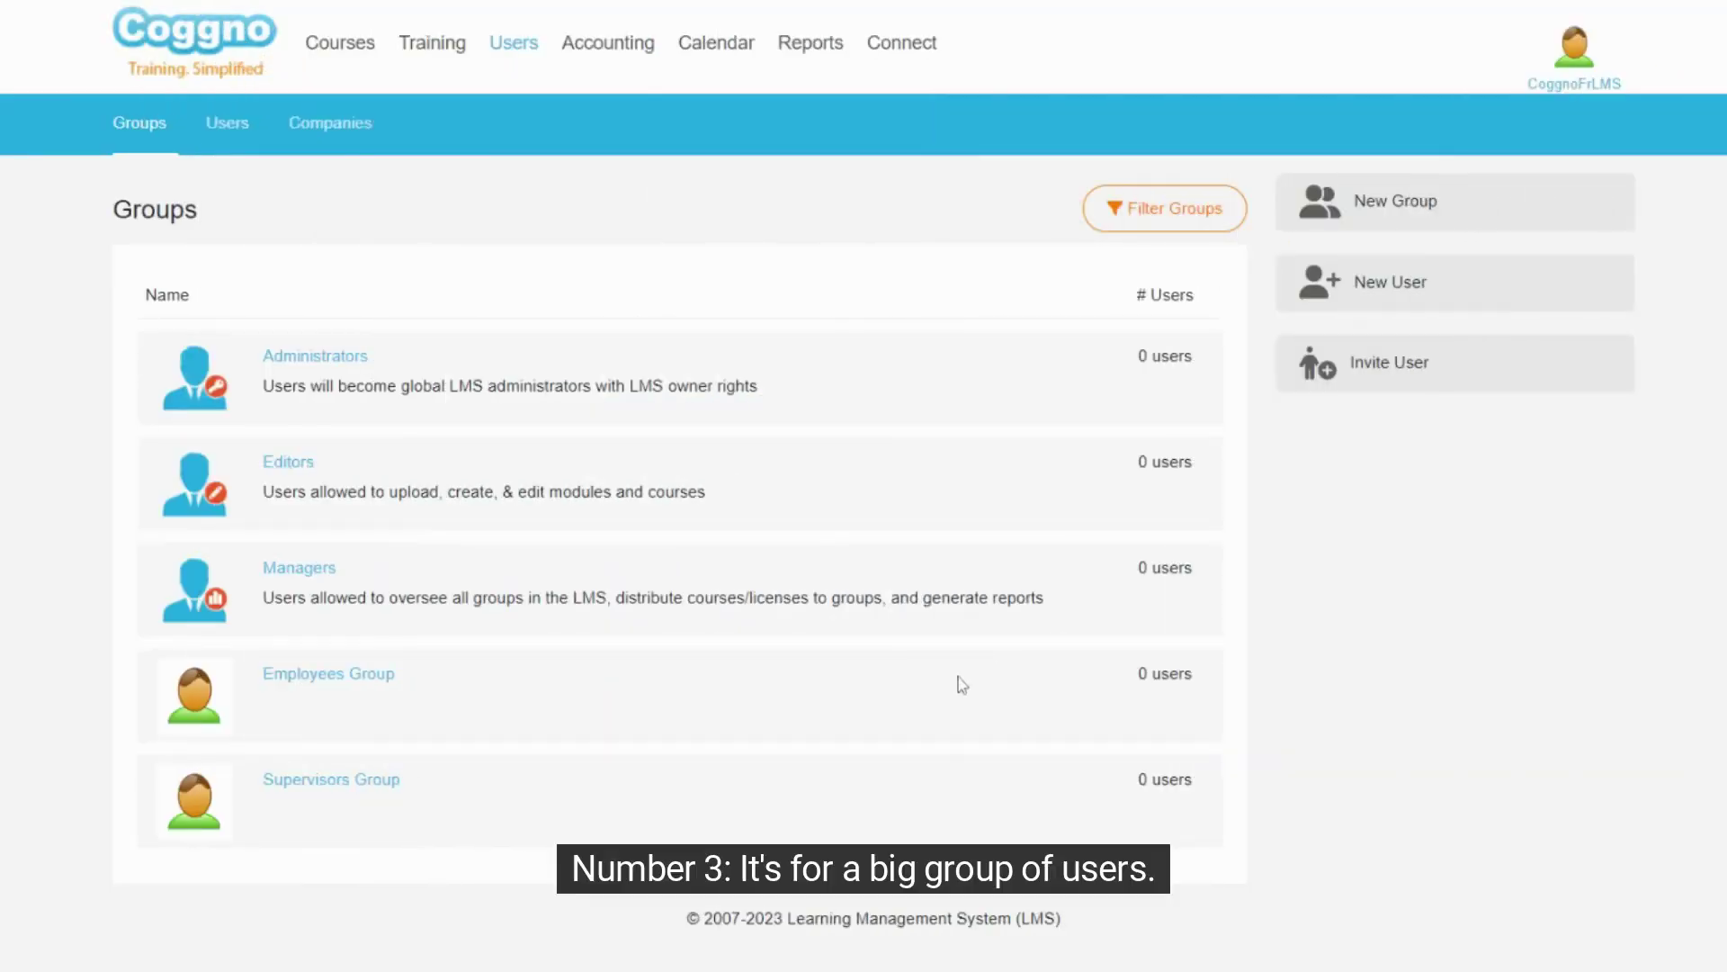
# Open the Employees Group details page and bring up its Import Users form.
pyautogui.click(358, 687)
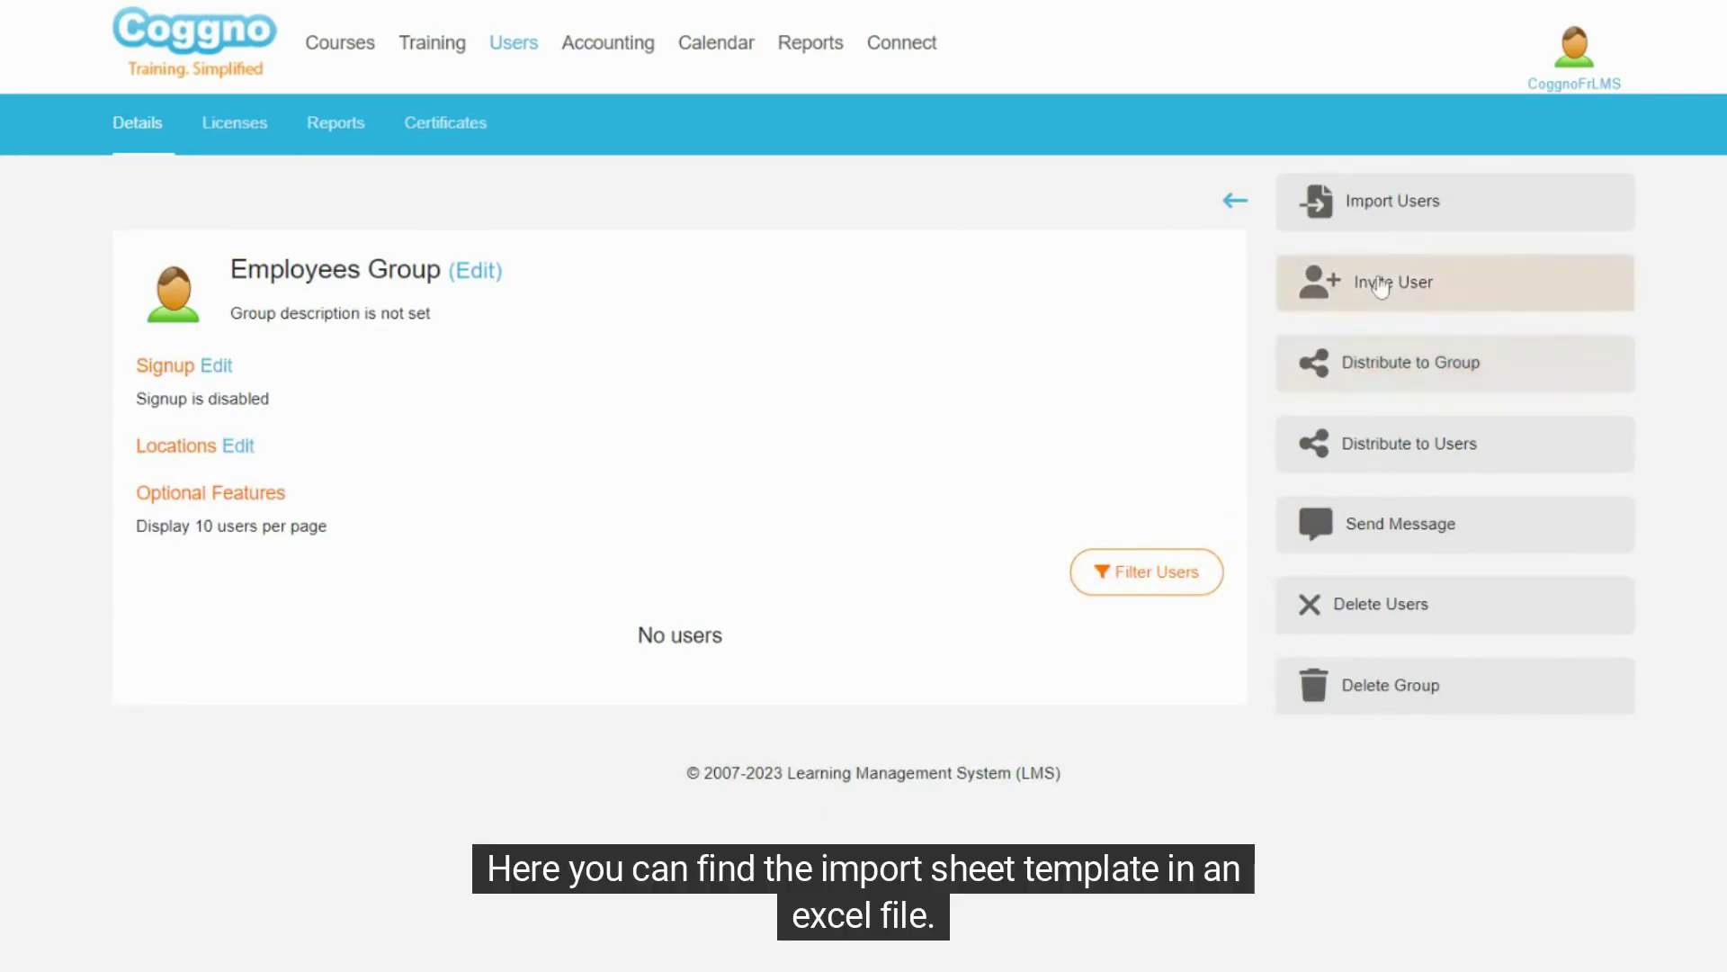
pyautogui.click(1416, 217)
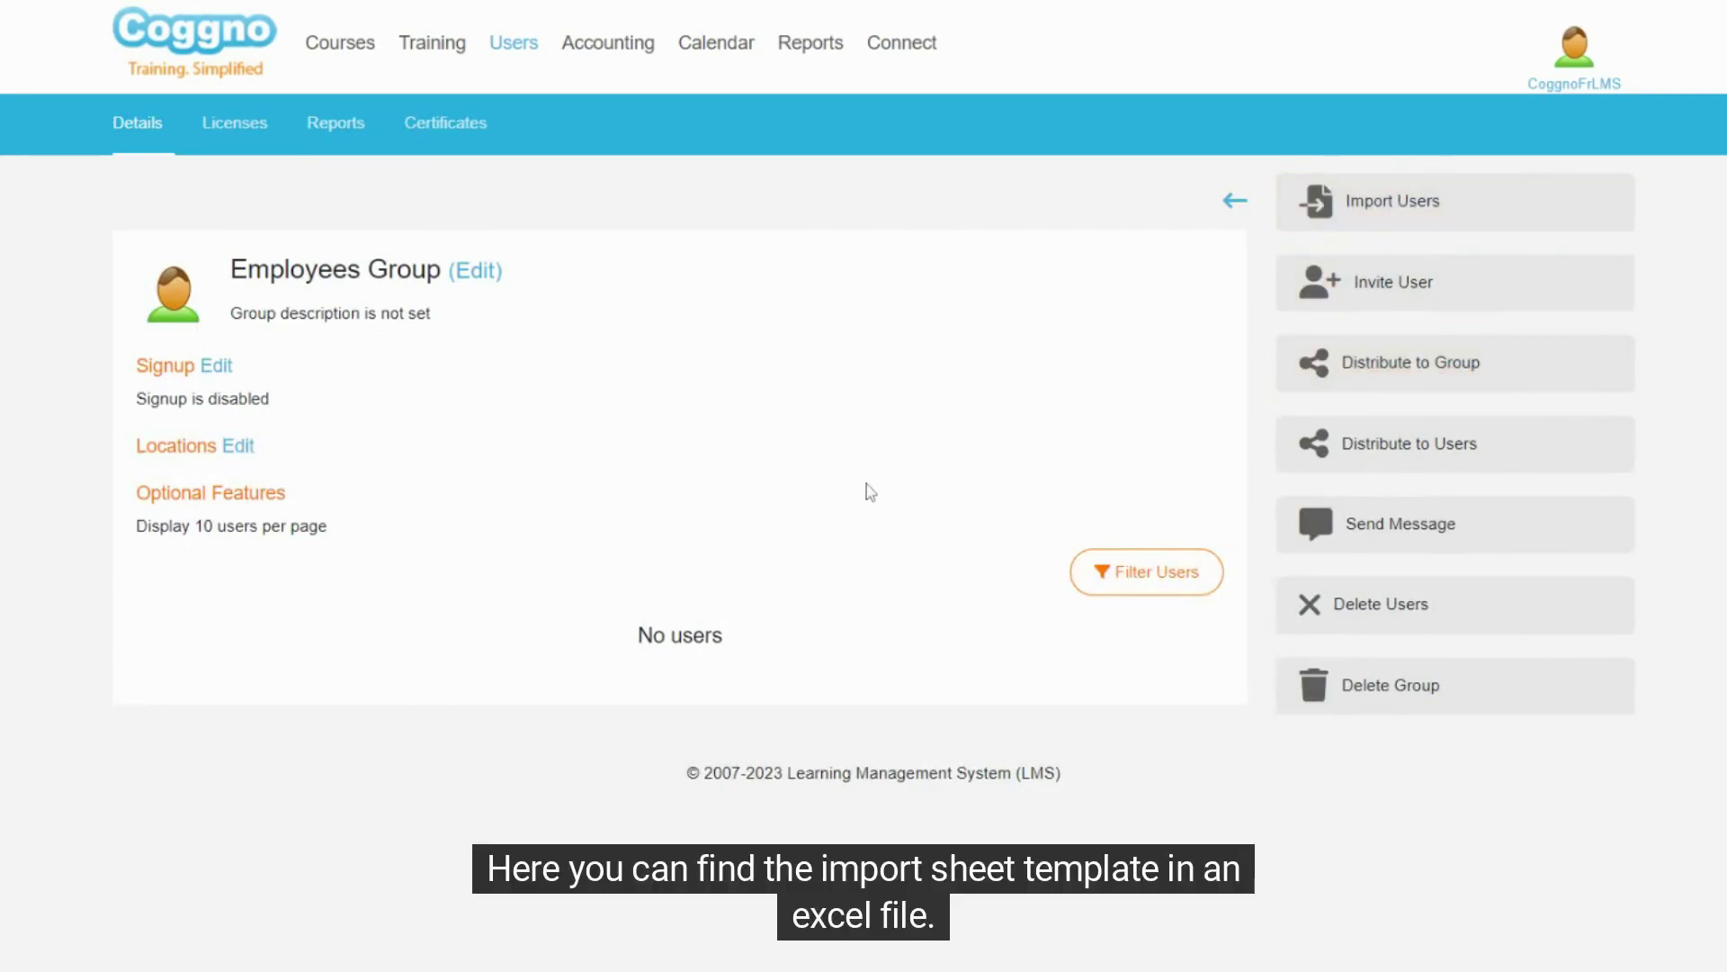